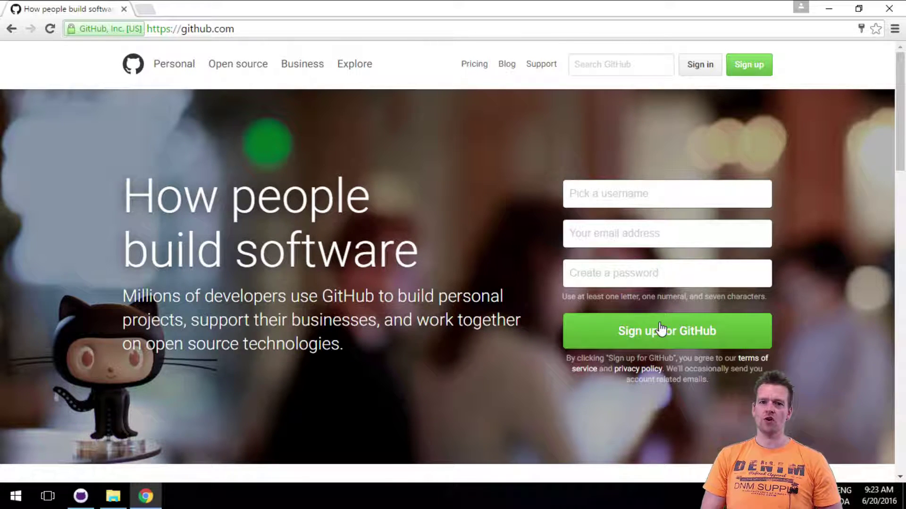
Sign in to the GitHub account with username and password to reach the dashboard.
click(701, 69)
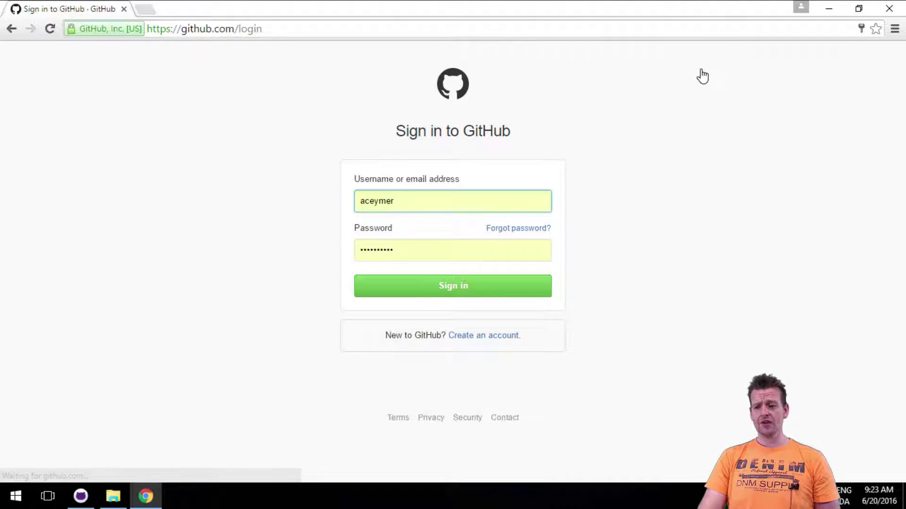
click(449, 288)
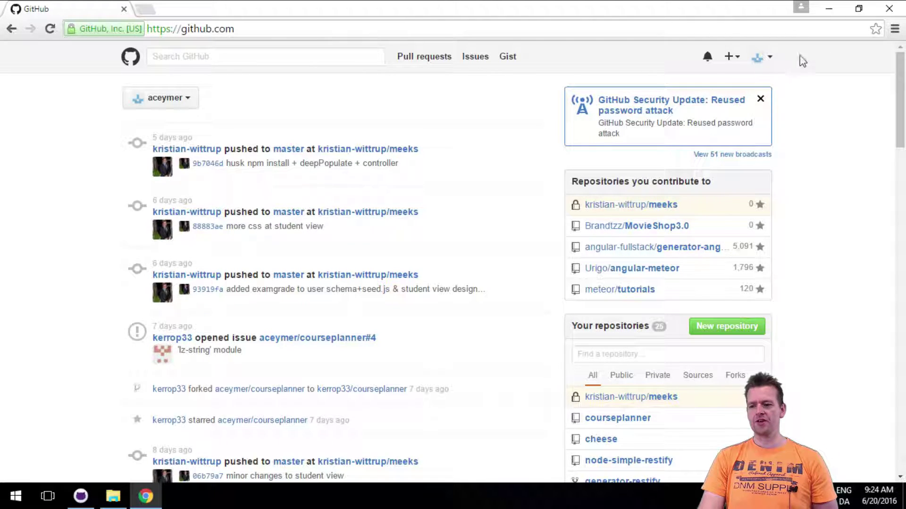
Choose New repository from the header's + menu to open the creation form.
click(772, 61)
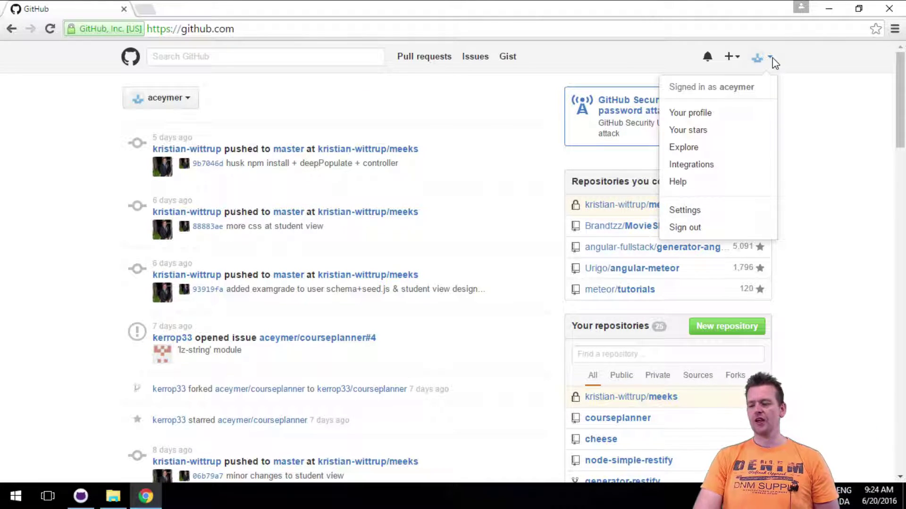
click(731, 60)
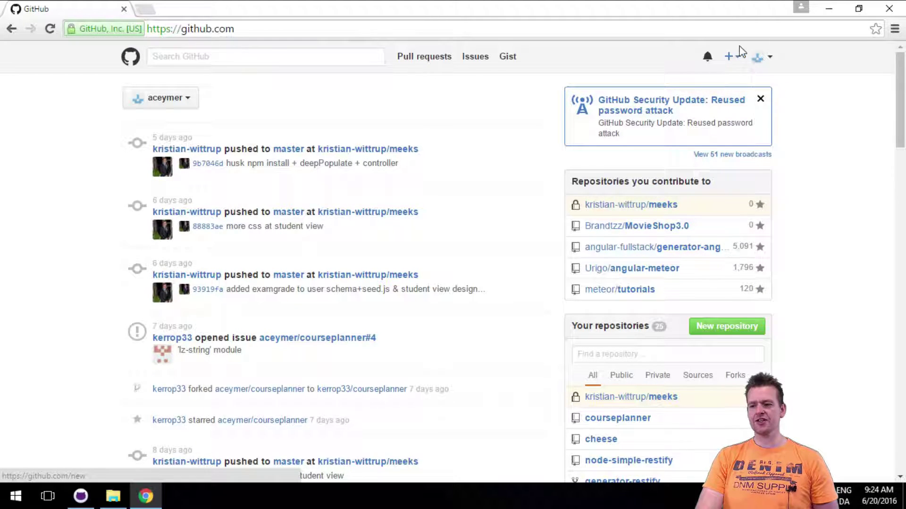
click(731, 59)
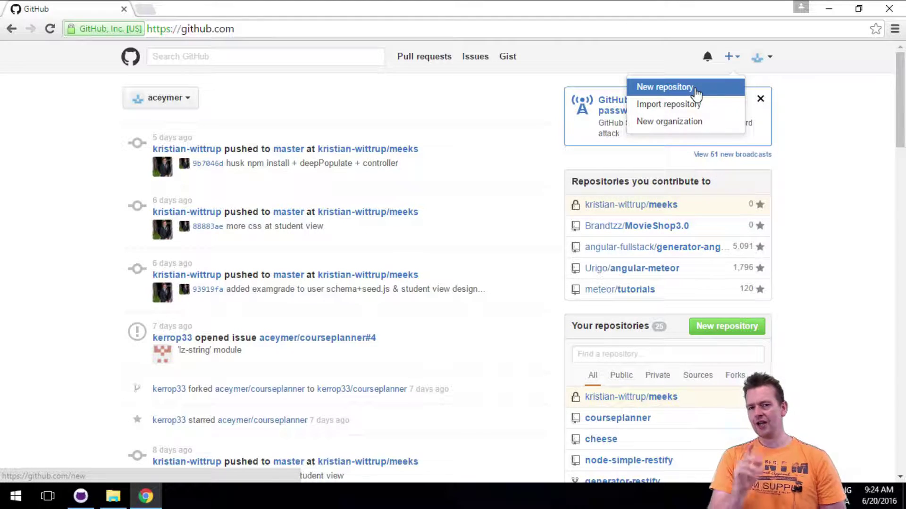
click(696, 89)
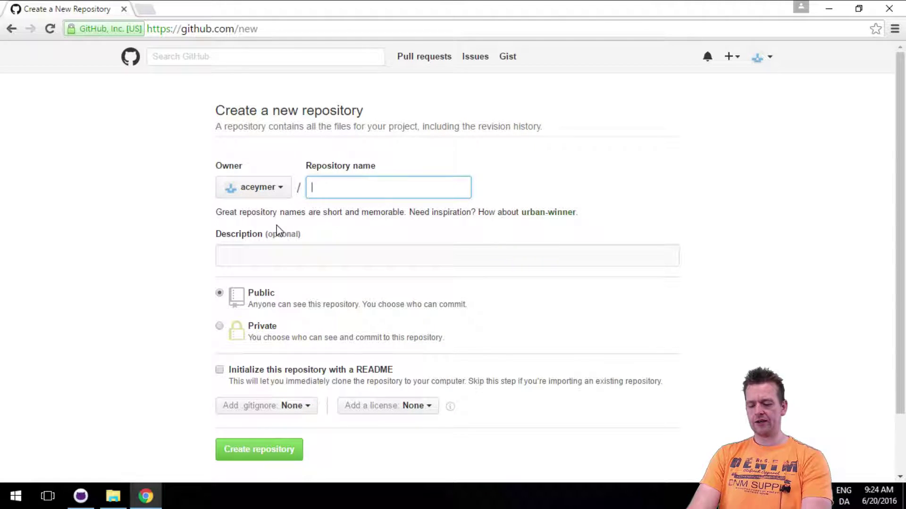
Enter 'test1' as the repository name and 'Just a test project' as the description.
text(test1)
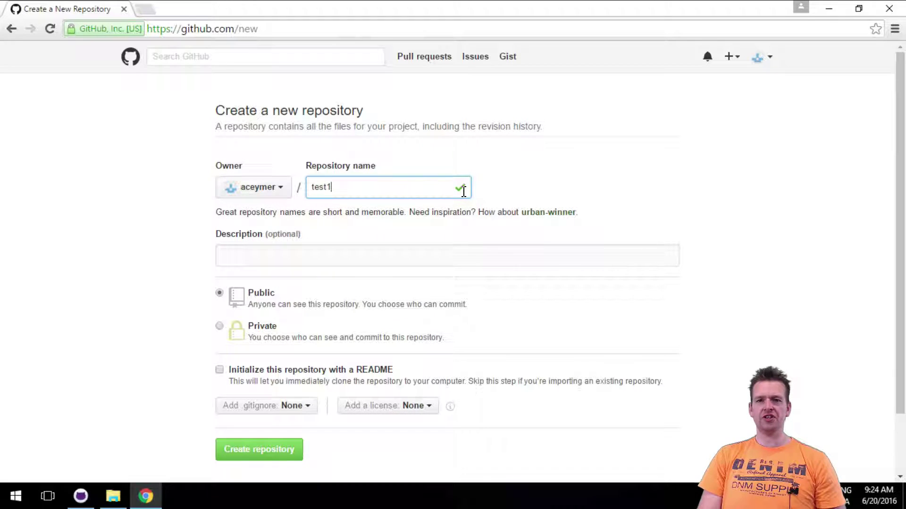
click(353, 256)
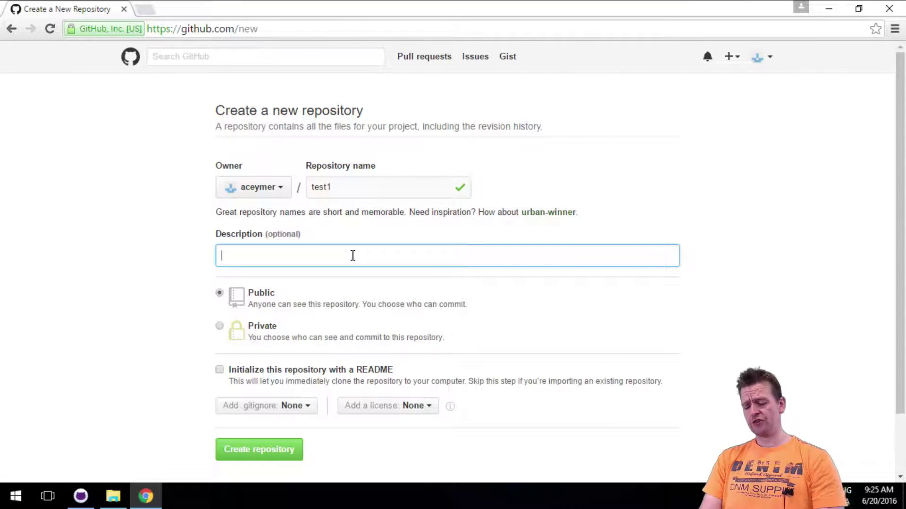
text(Jus)
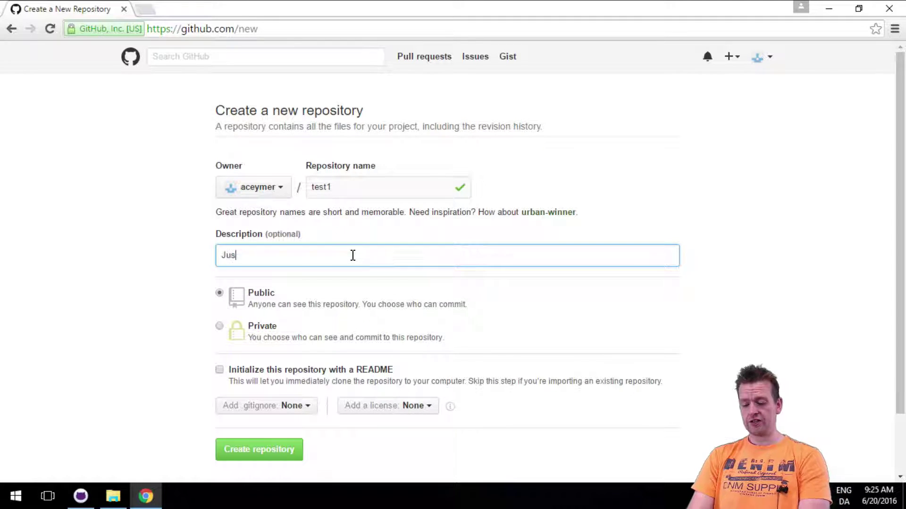
text(t a test project)
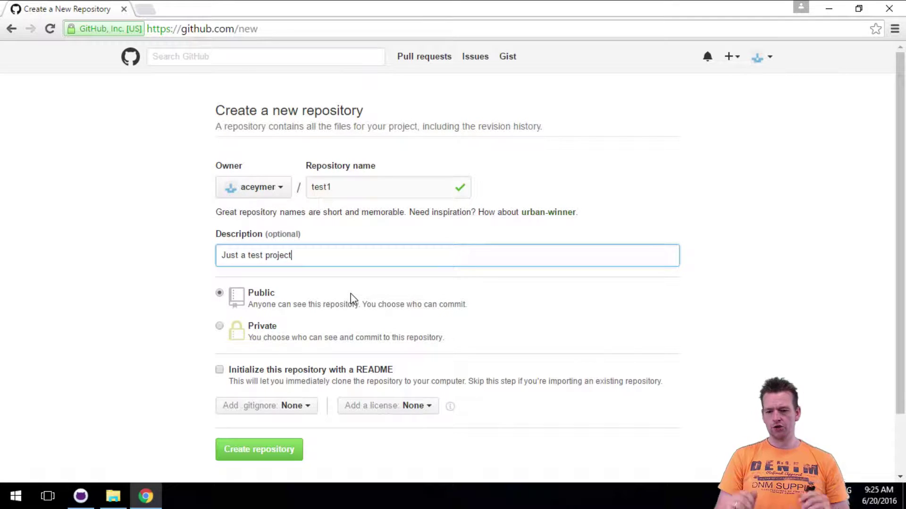
Tick 'Initialize this repository with a README' and create the public test1 repository.
scroll(266, 384, down, 2)
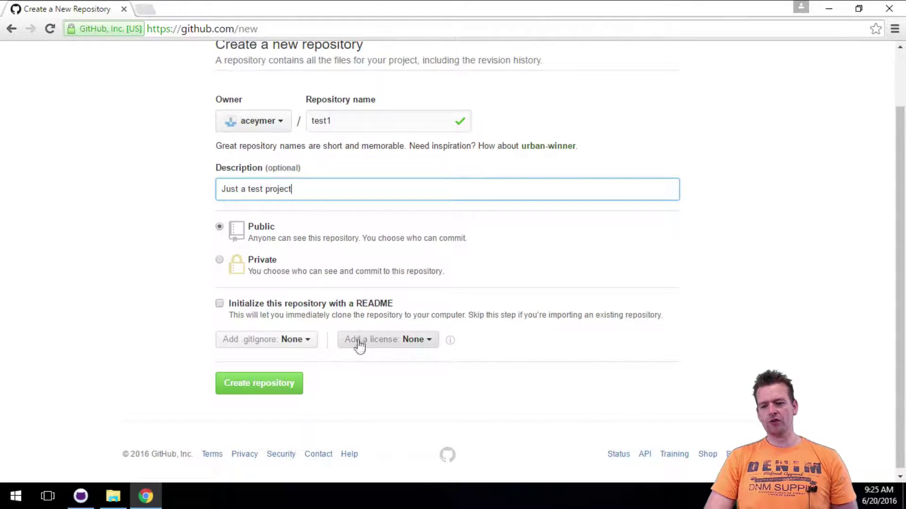
click(222, 305)
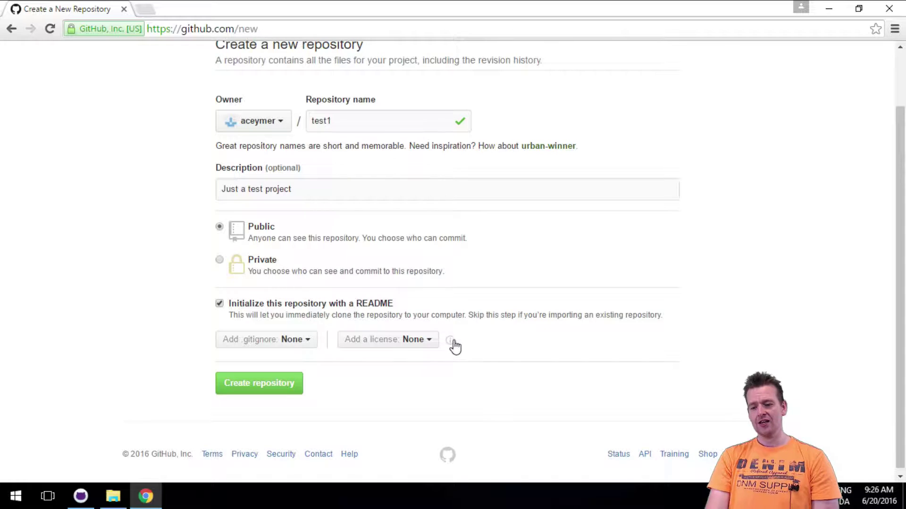
mouse_move(453, 345)
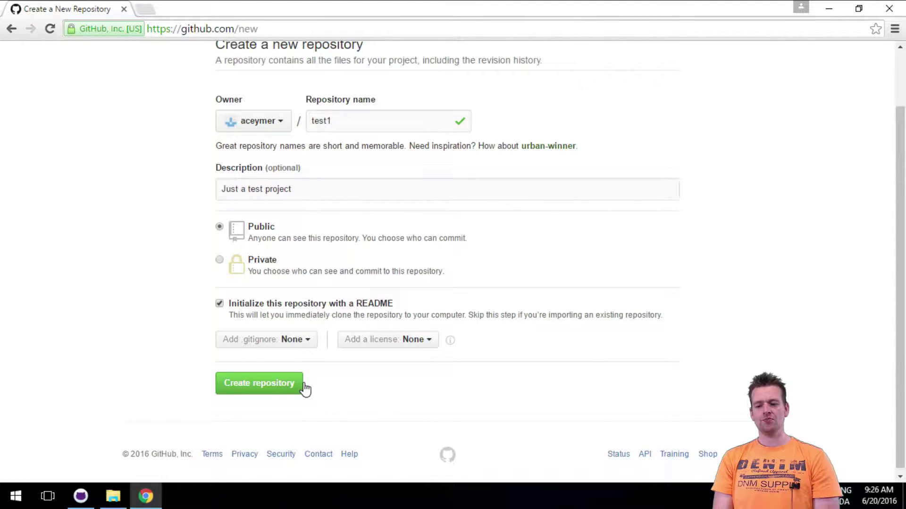
click(268, 384)
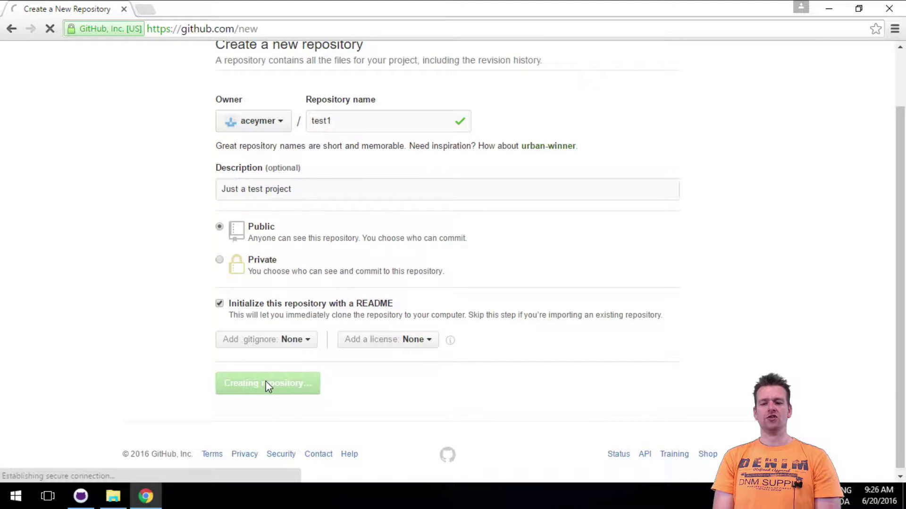
scroll(163, 206, down, 2)
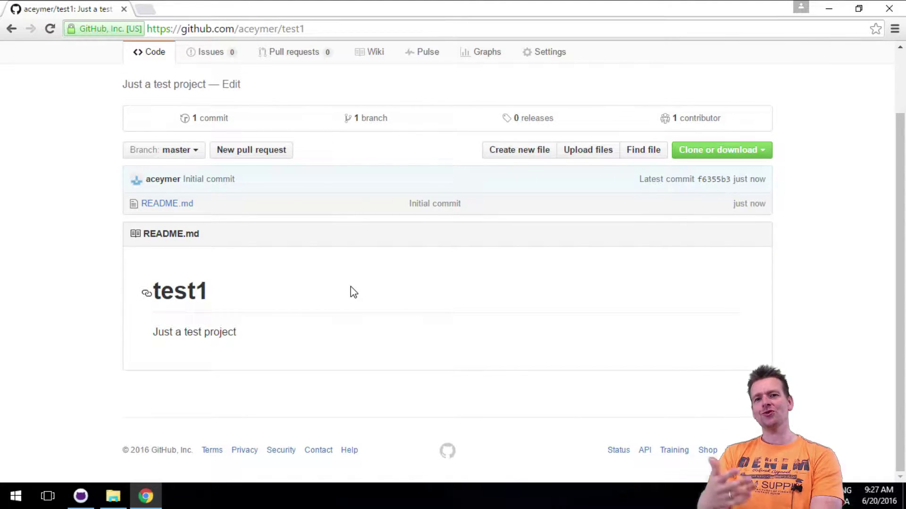
Copy test1's HTTPS clone URL, then launch Git Shell from the desktop at C:\work.
click(697, 152)
click(709, 217)
key(ctrl+c)
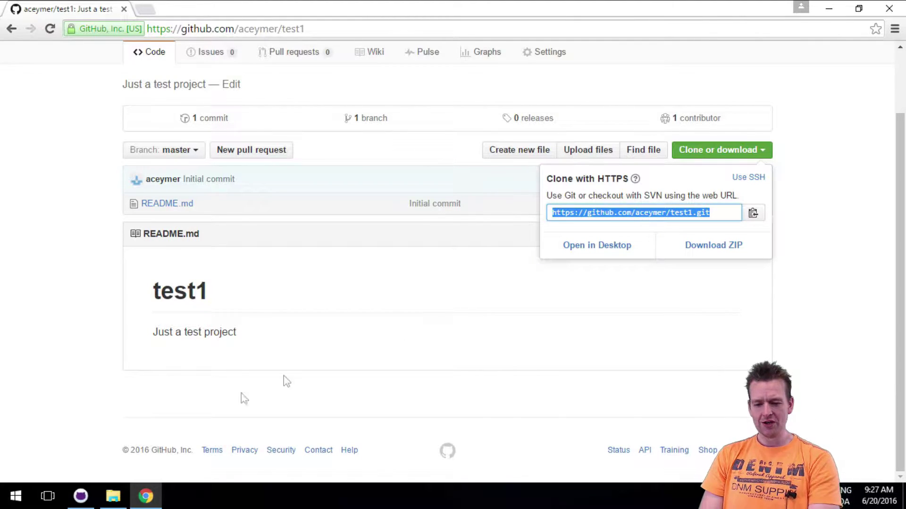
click(18, 497)
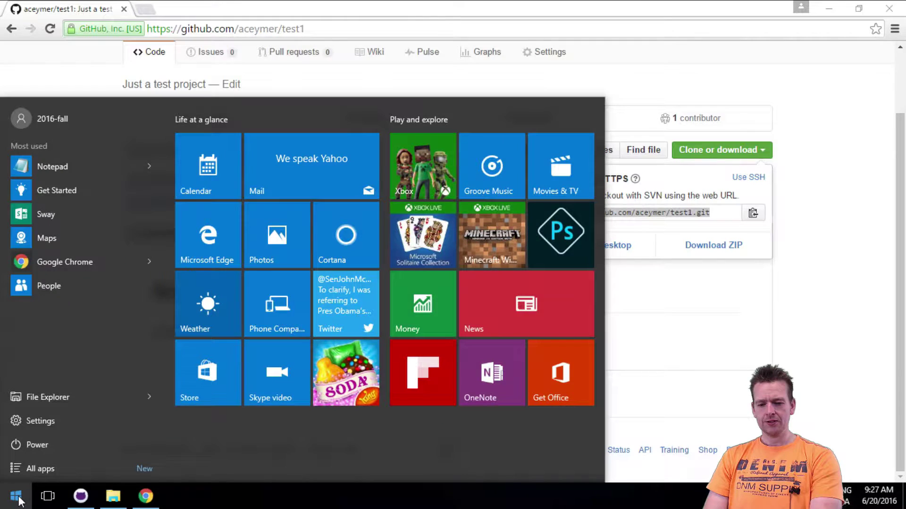
click(19, 499)
key(super+d)
double_click(19, 305)
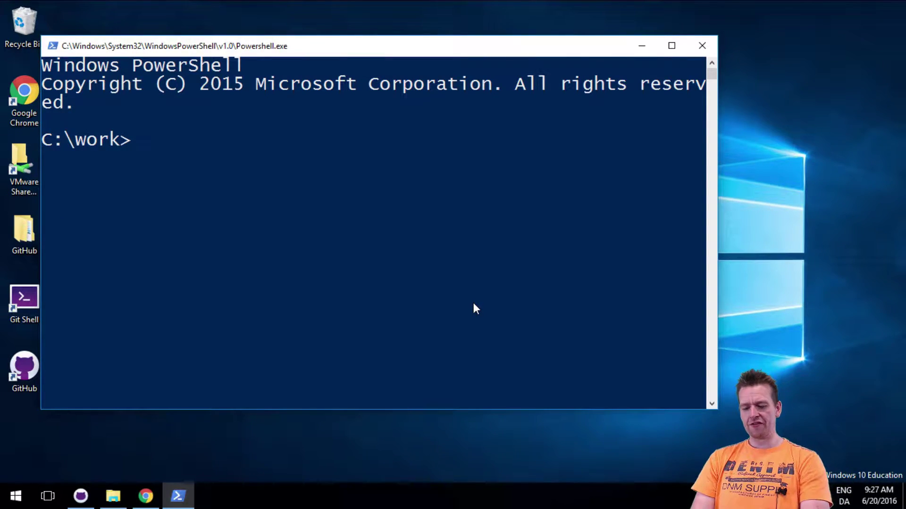
Run git clone with the pasted test1 URL into a local folder named test.
text(git clone)
key(ctrl+v)
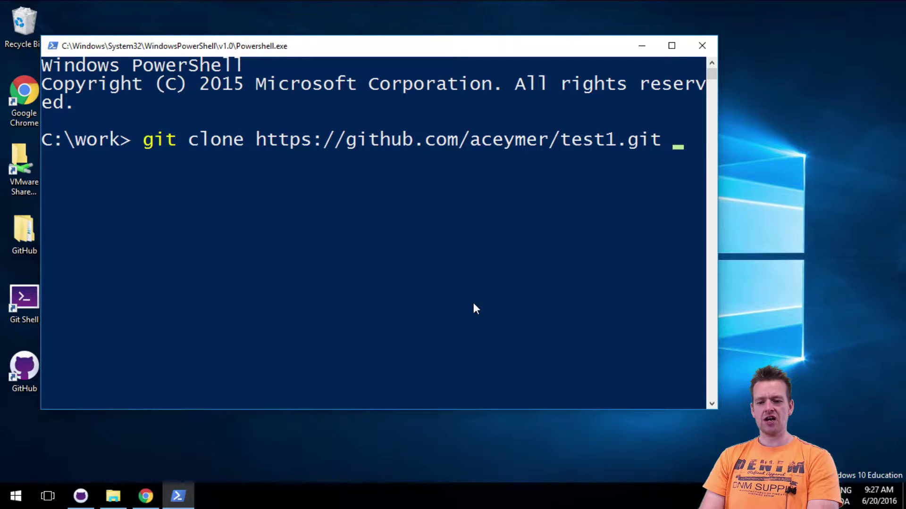
click(139, 483)
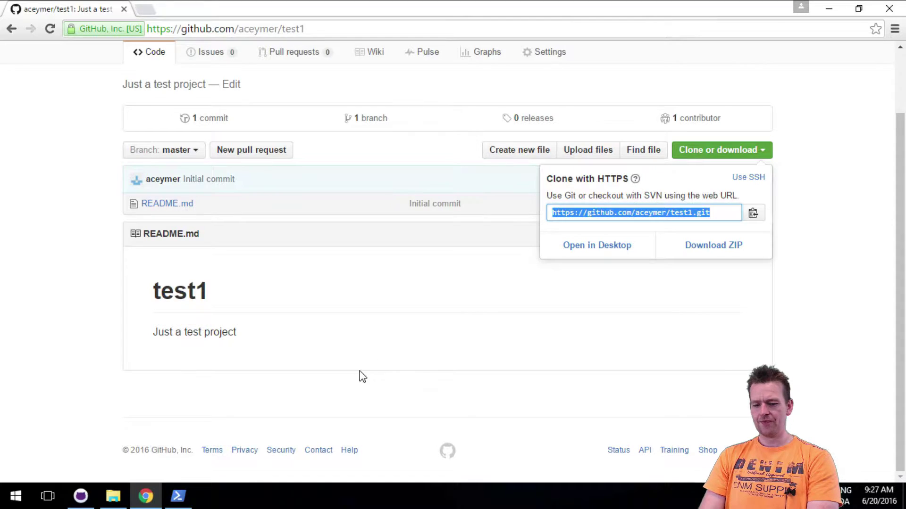
click(177, 496)
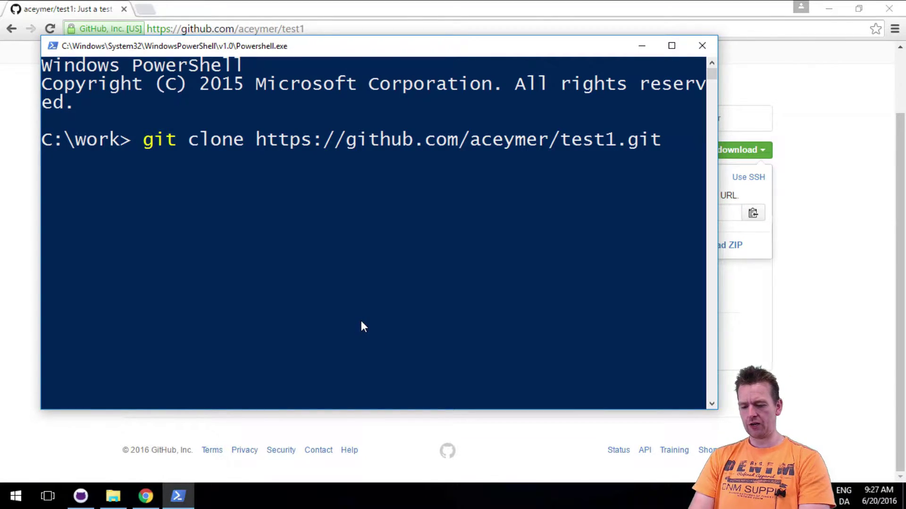
text(test)
key(Return)
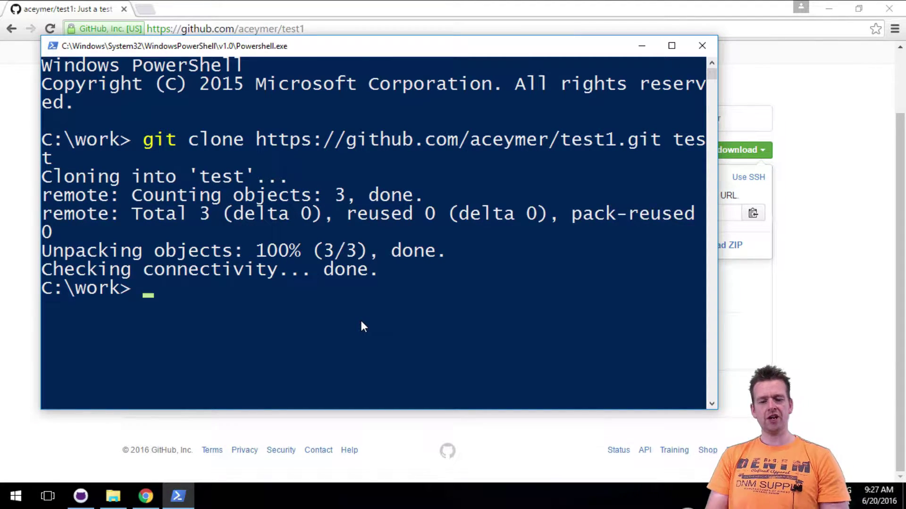
Change into the cloned test folder, then go back up to C:\work with cd ..
text(cd ge)
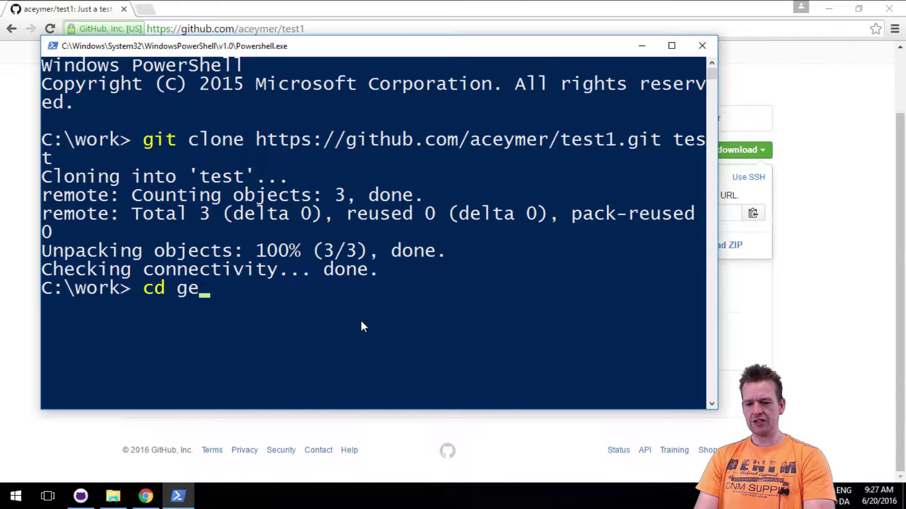
key(BackSpace)
key(BackSpace)
text(er)
key(BackSpace)
key(BackSpace)
text(te)
key(Tab)
key(Return)
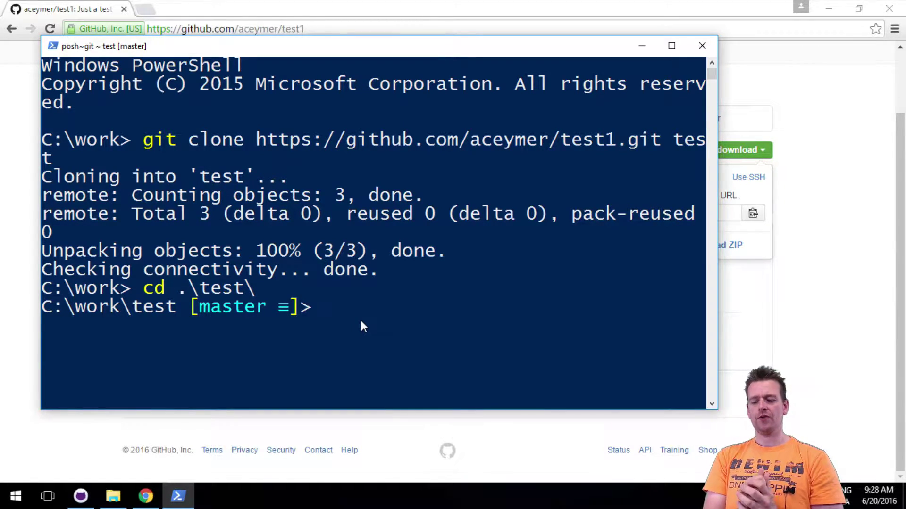
text(cd ..)
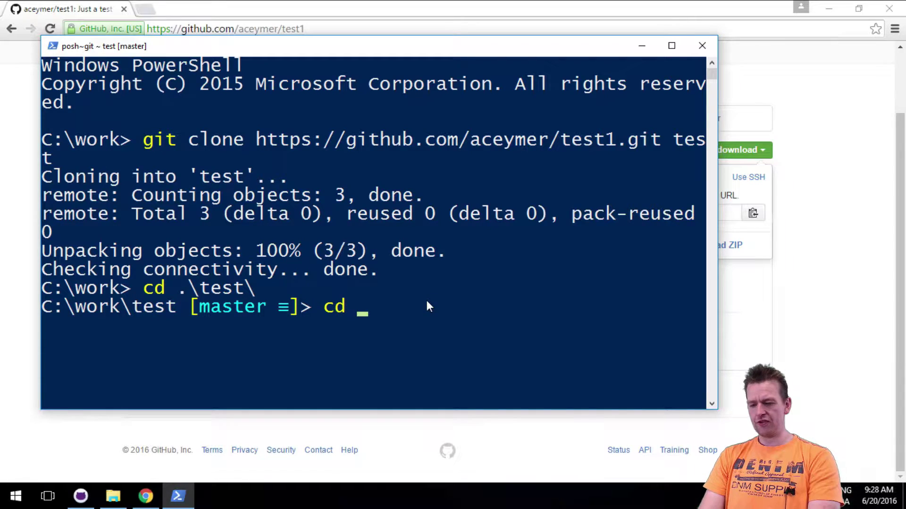
key(Return)
Inspect the cloned test folder in File Explorer, then delete it from C:\work.
click(113, 496)
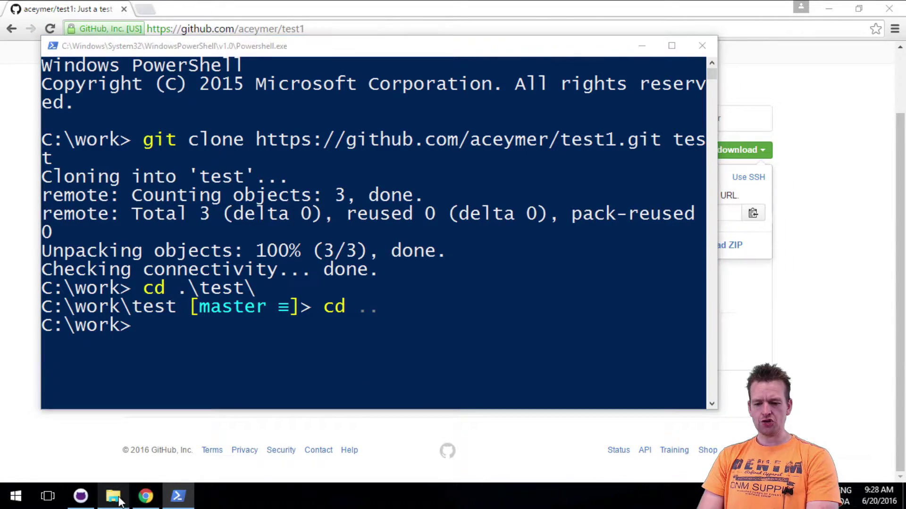
double_click(228, 151)
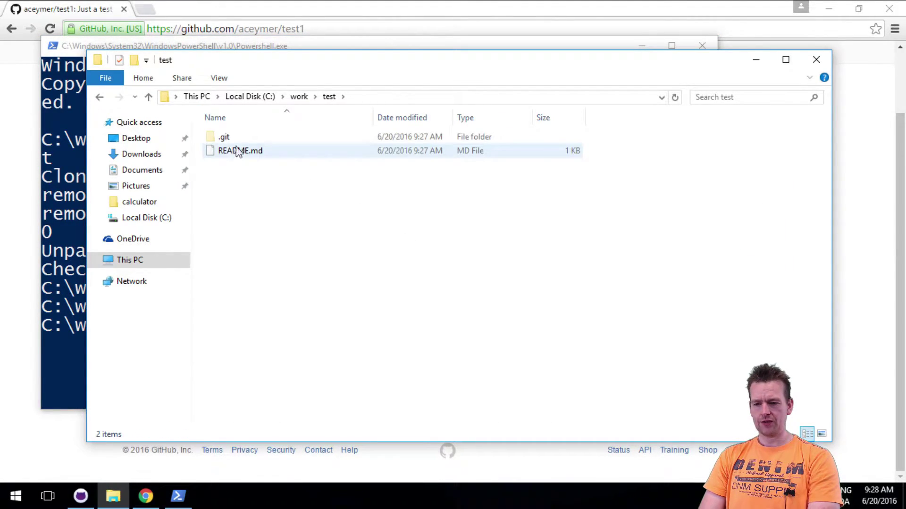
click(302, 97)
double_click(245, 152)
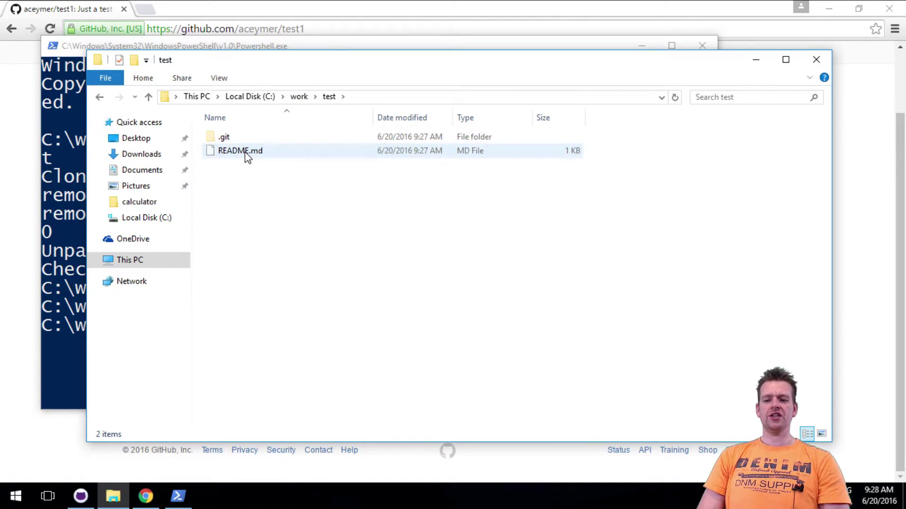
click(300, 97)
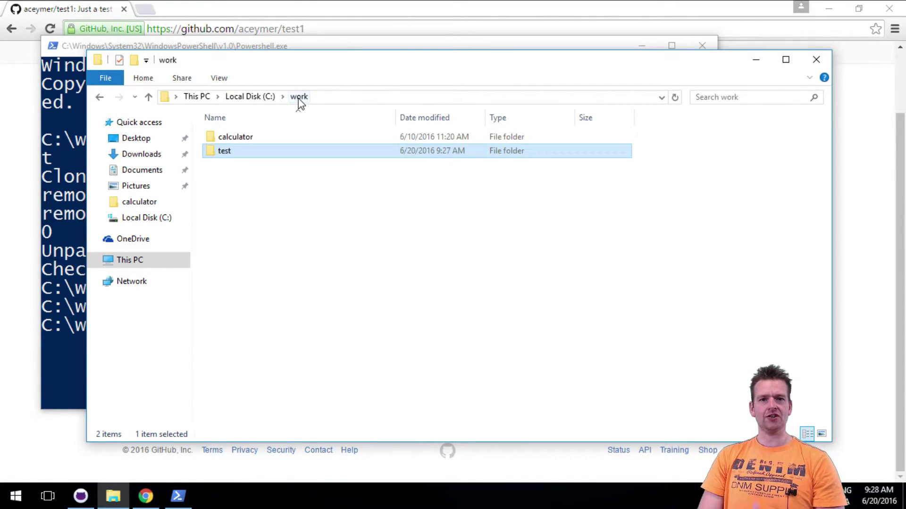
right_click(282, 153)
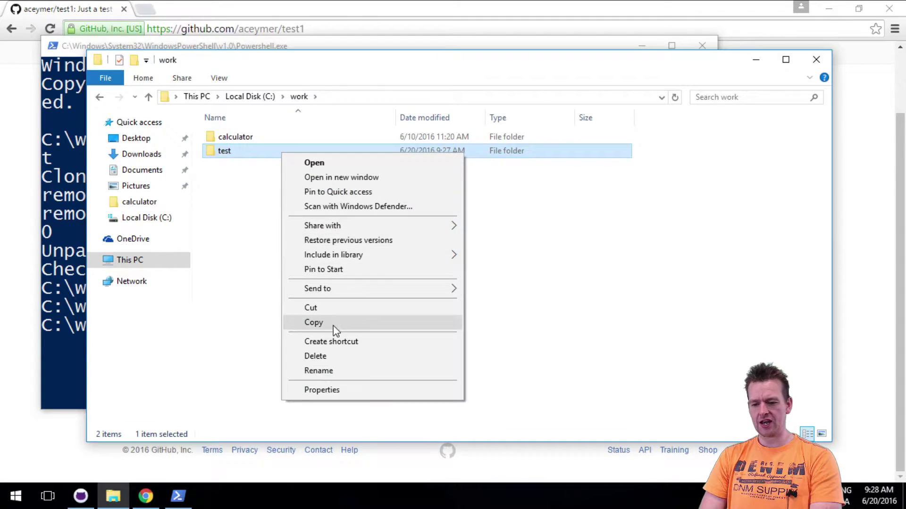
click(315, 356)
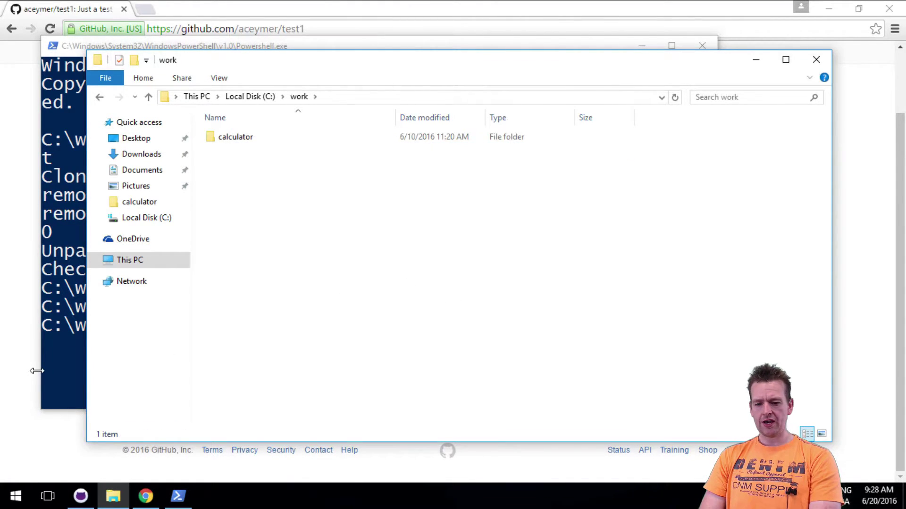
click(9, 385)
Clone test1 into C:\work via Open in Desktop, then confirm the test1 folder in Explorer.
click(708, 153)
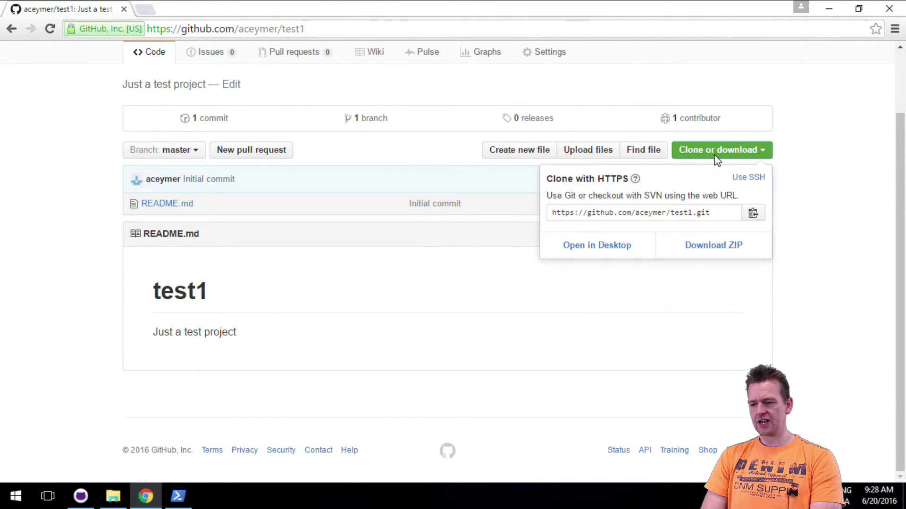
click(606, 250)
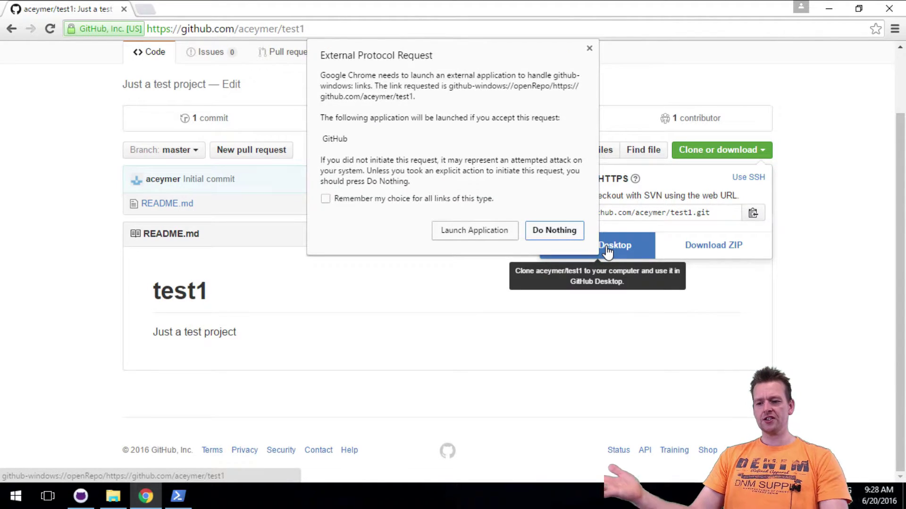
click(468, 230)
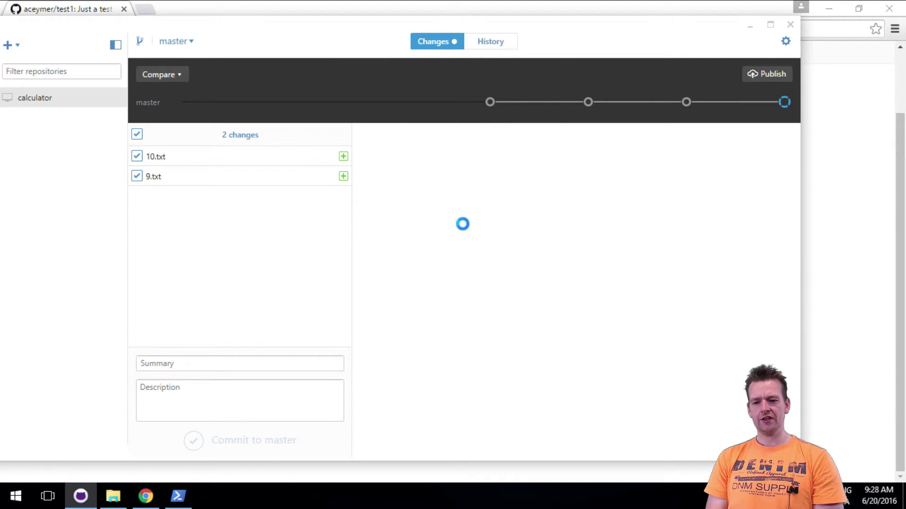
scroll(514, 377, down, 1)
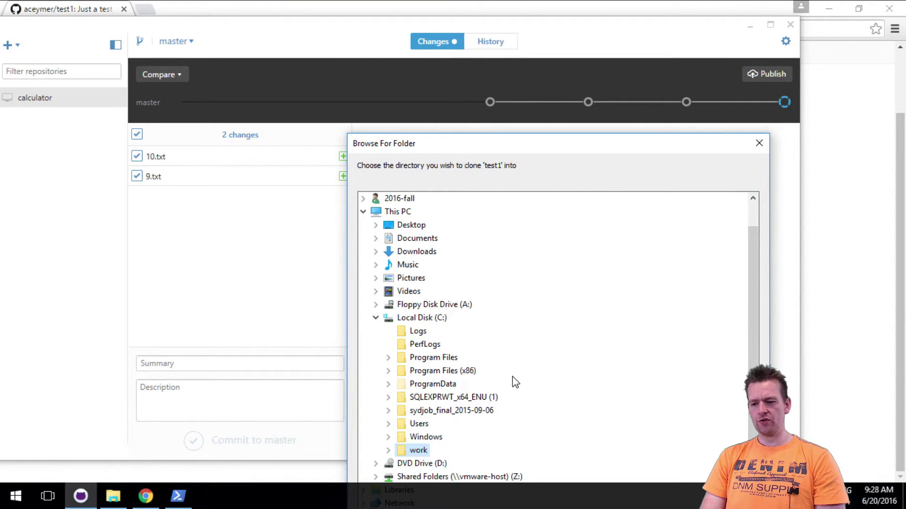
drag(592, 145, 572, 61)
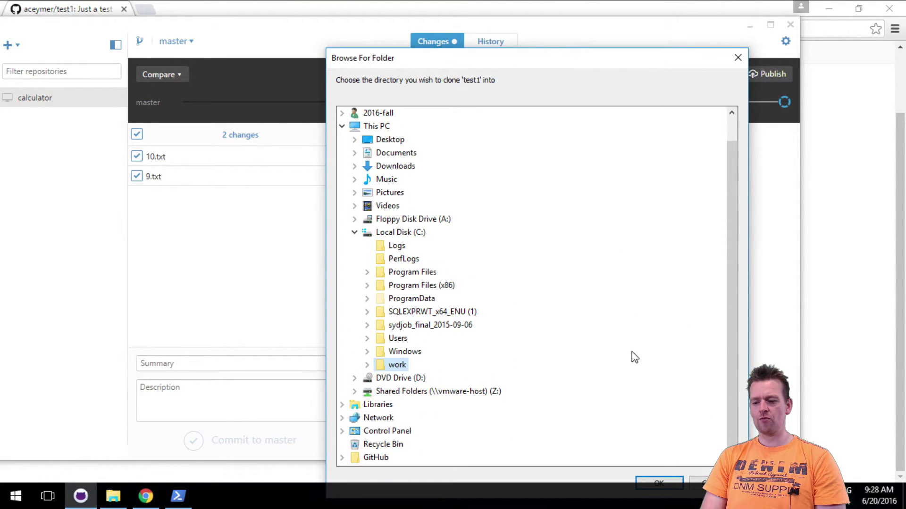
click(651, 482)
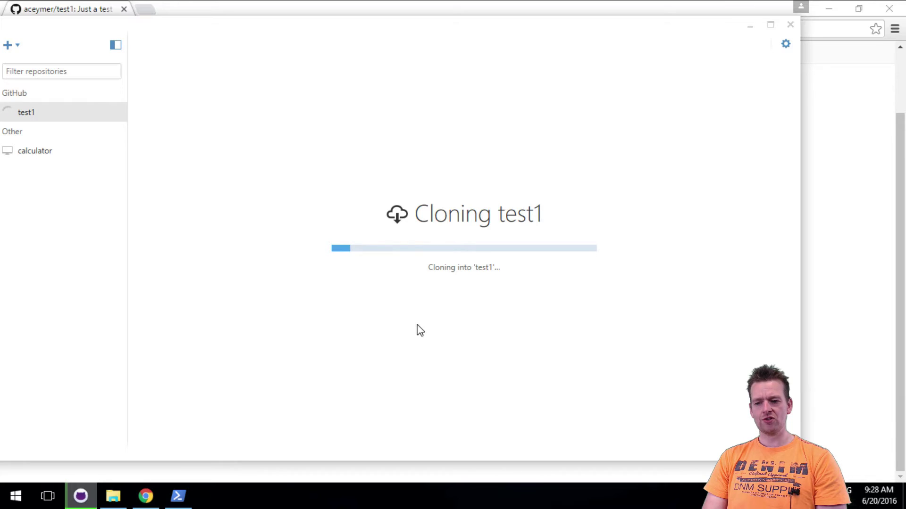
click(122, 486)
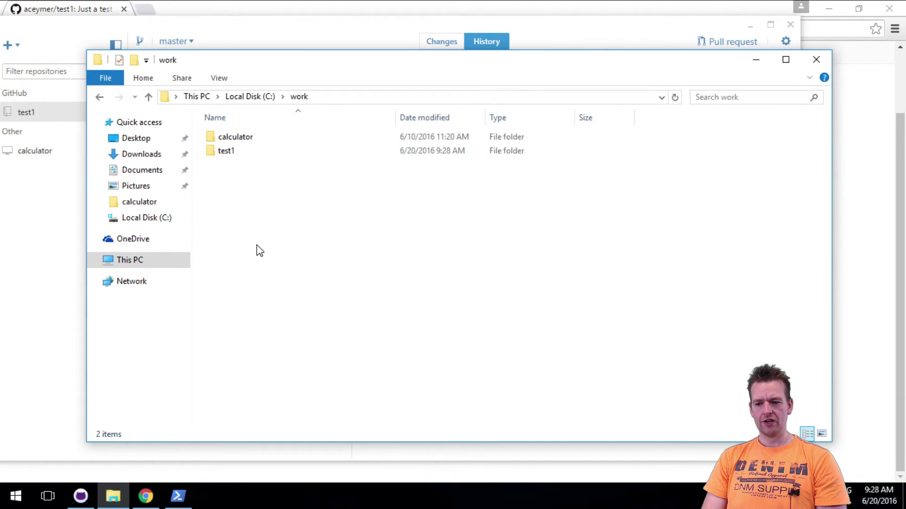